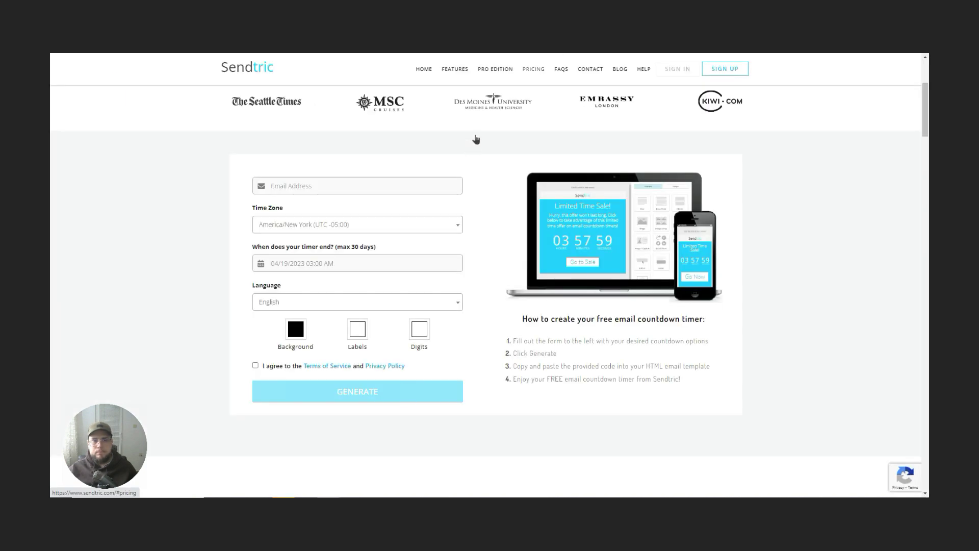
Step: Enter your email address and set the timer end date to April 20, 2023
{"action": "left_click", "coordinate": [369, 186]}
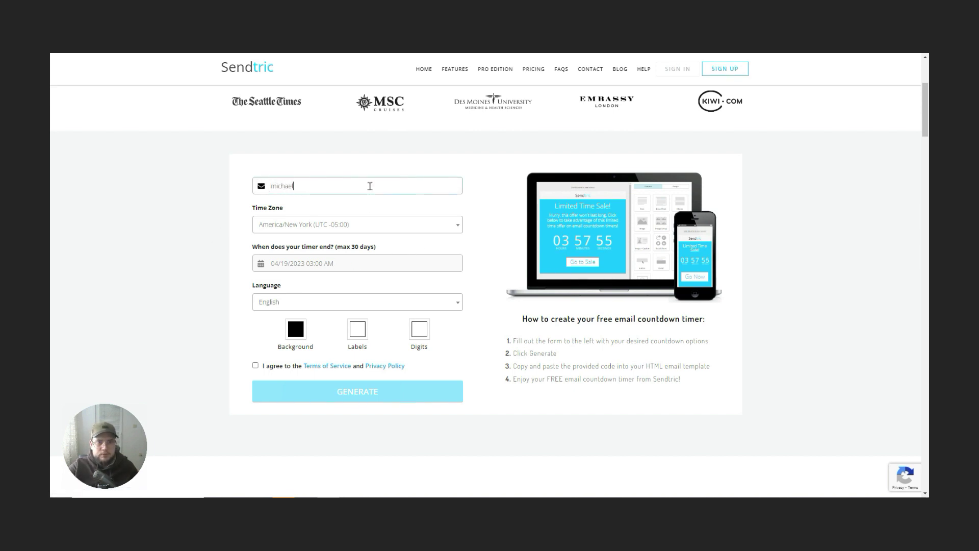
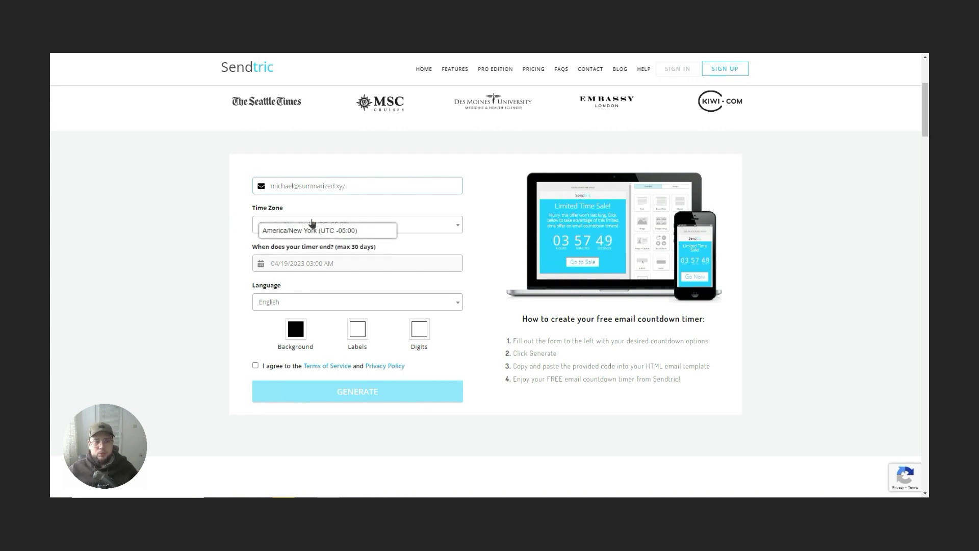
{"action": "left_click", "coordinate": [314, 265]}
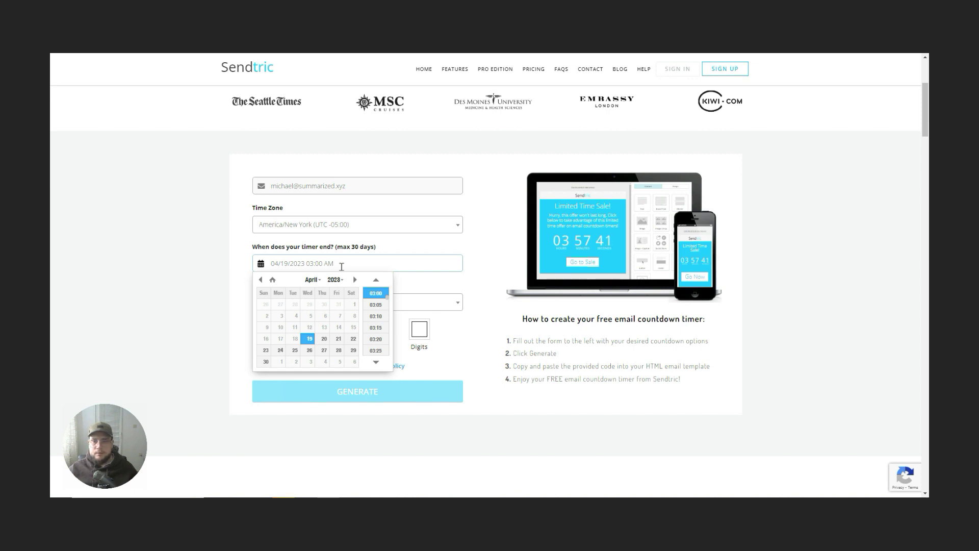
{"action": "left_click", "coordinate": [324, 339]}
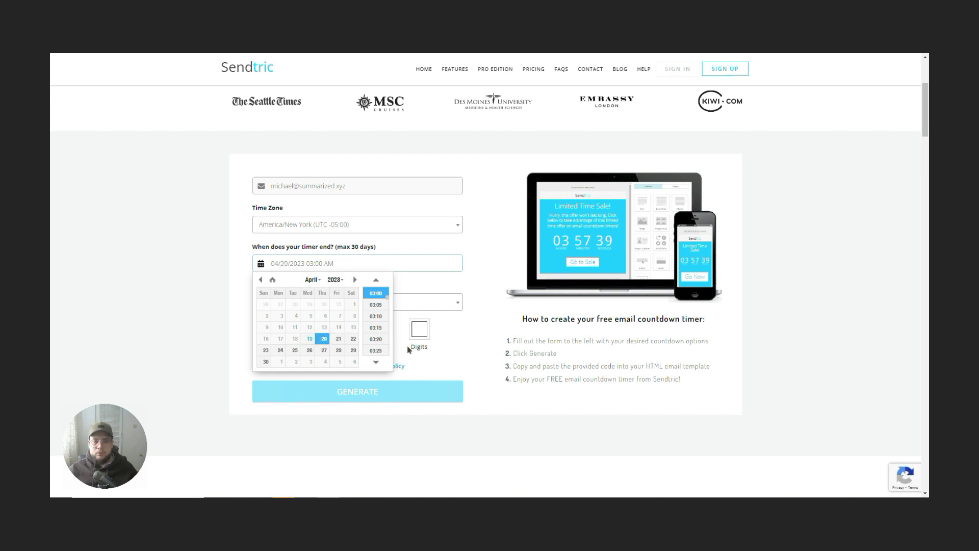
{"action": "left_click", "coordinate": [465, 361]}
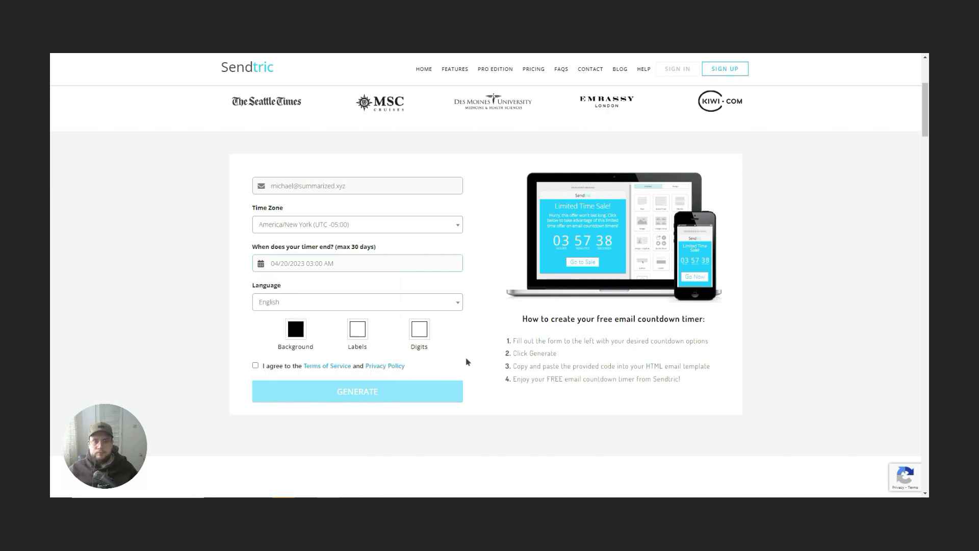
Step: Set the timer end time to 12:00 AM New York time
{"action": "left_click", "coordinate": [335, 263]}
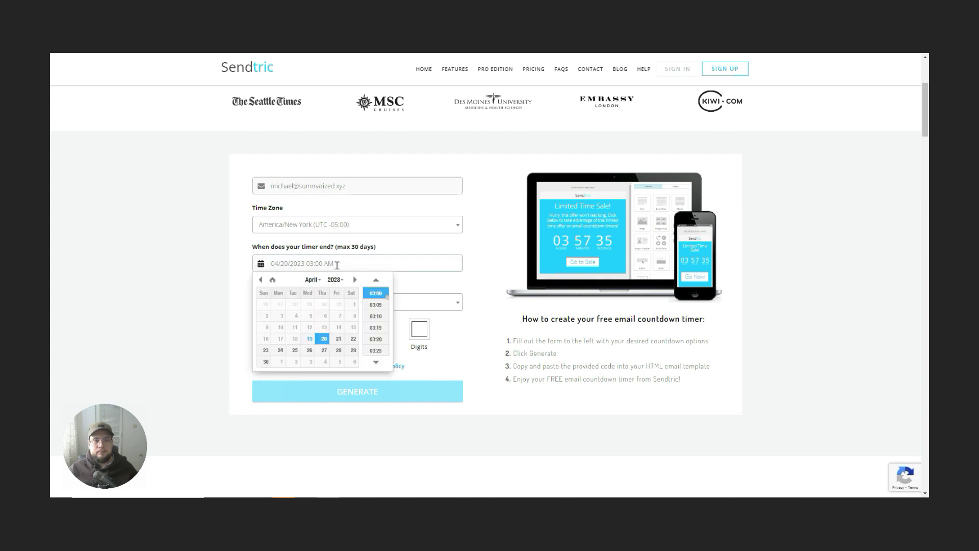
{"action": "scroll", "coordinate": [378, 319], "scroll_direction": "up", "scroll_amount": 1}
{"action": "scroll", "coordinate": [380, 320], "scroll_direction": "up", "scroll_amount": 6}
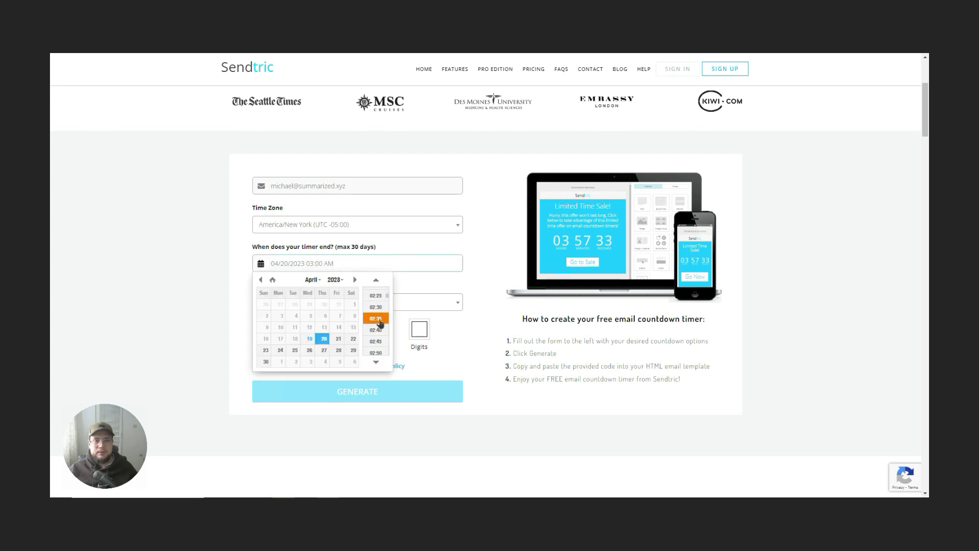
{"action": "scroll", "coordinate": [380, 320], "scroll_direction": "up", "scroll_amount": 5}
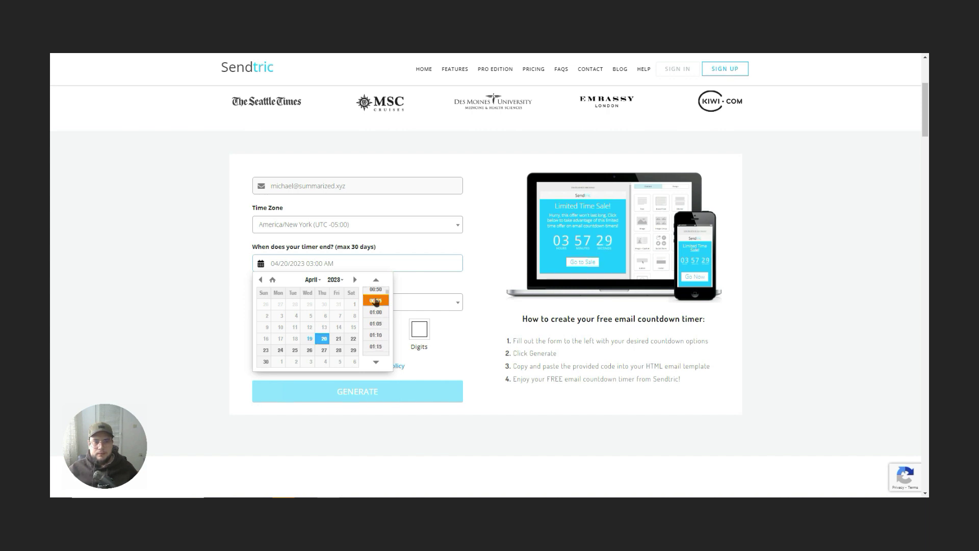
{"action": "left_click", "coordinate": [376, 302]}
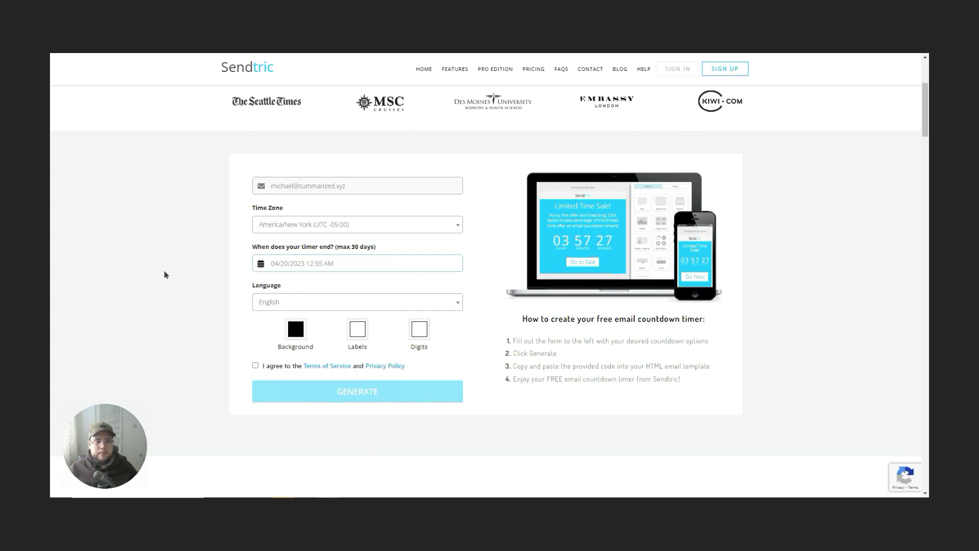
{"action": "left_click", "coordinate": [363, 265]}
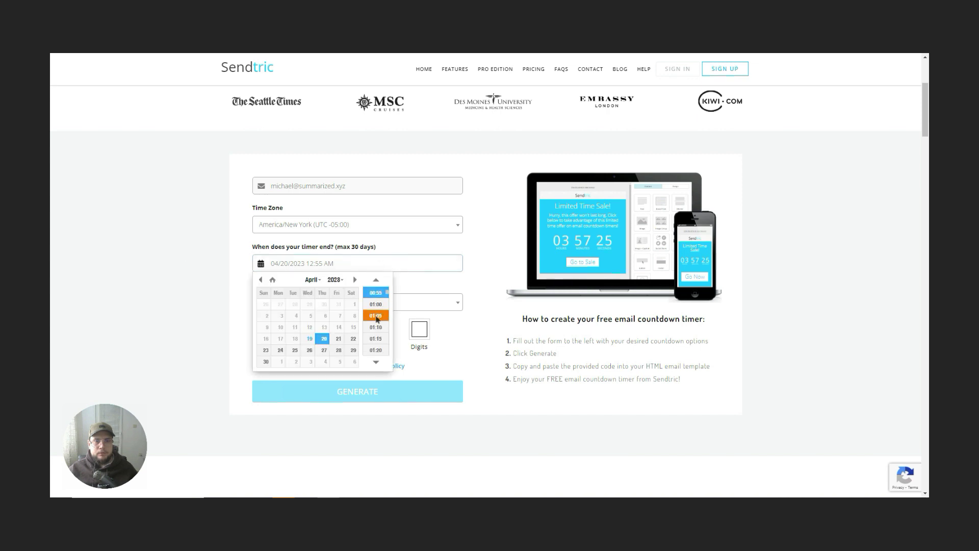
{"action": "scroll", "coordinate": [381, 320], "scroll_direction": "up", "scroll_amount": 3}
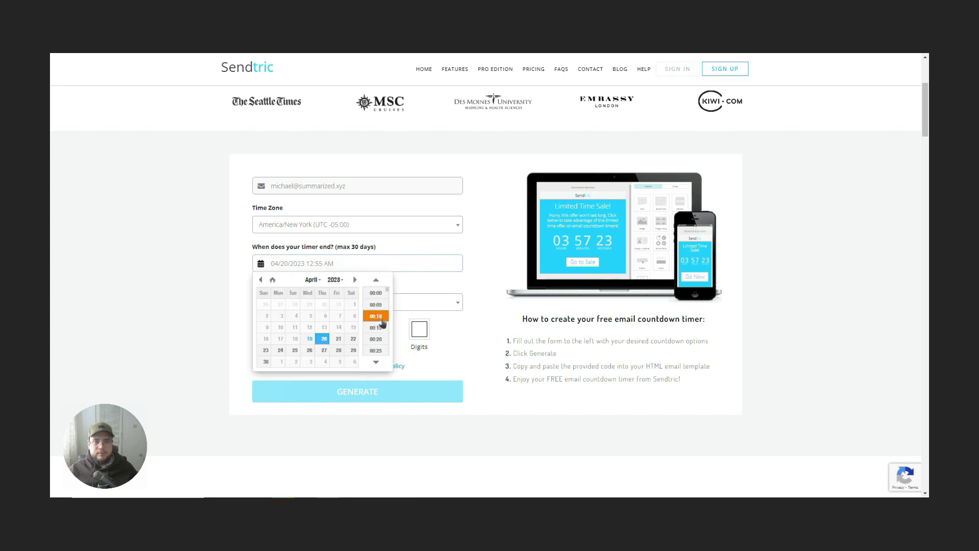
{"action": "left_click", "coordinate": [376, 292]}
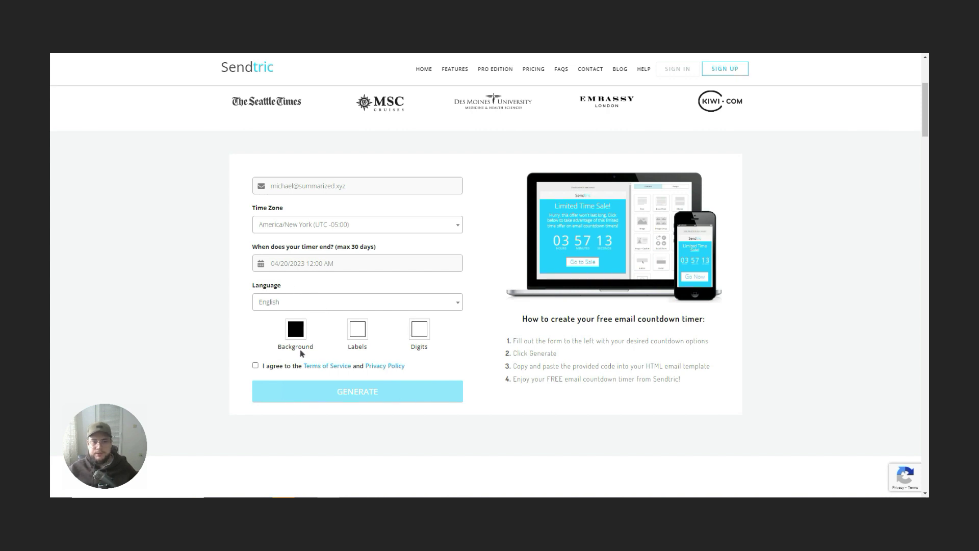
Step: Accept the Terms of Service, generate the countdown timer, and copy its HTML embed code
{"action": "left_click", "coordinate": [255, 366]}
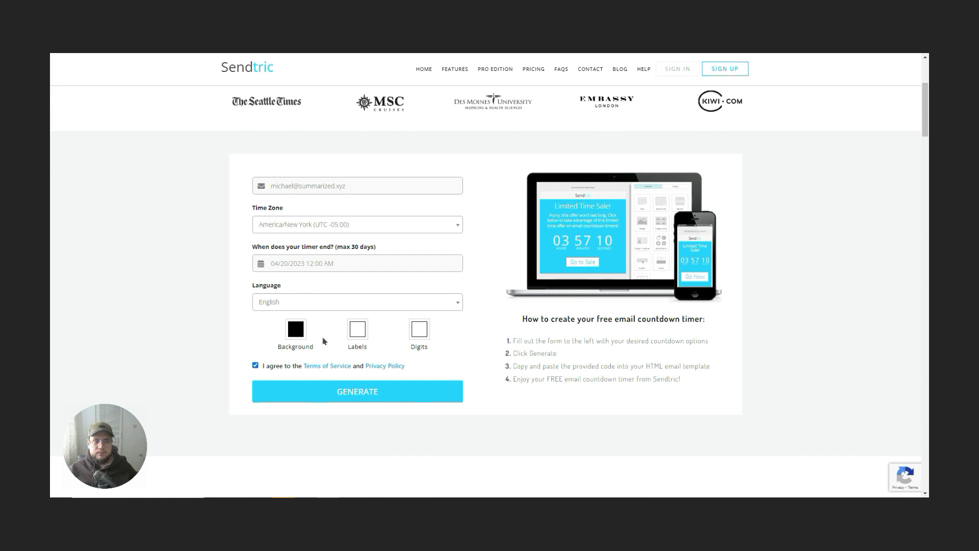
{"action": "left_click", "coordinate": [350, 399]}
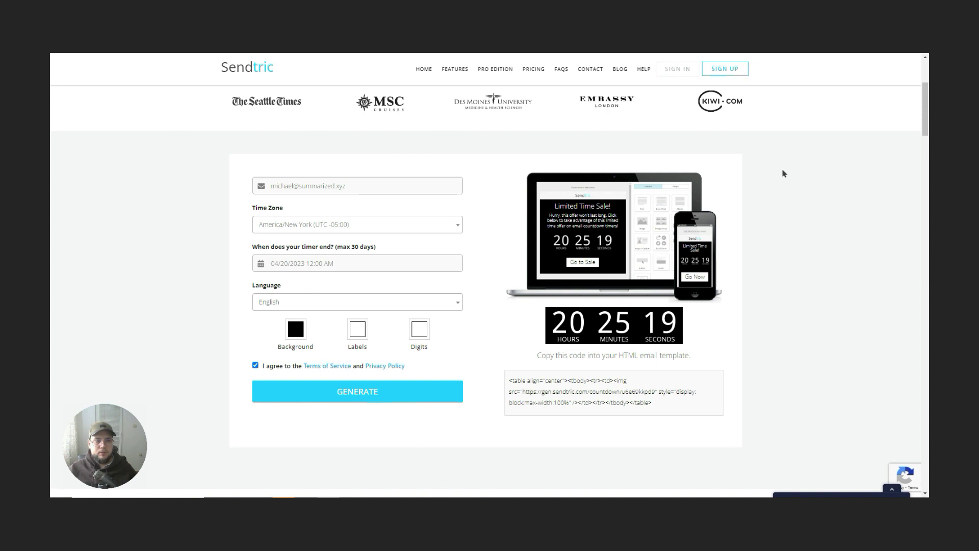
{"action": "left_click", "coordinate": [580, 393]}
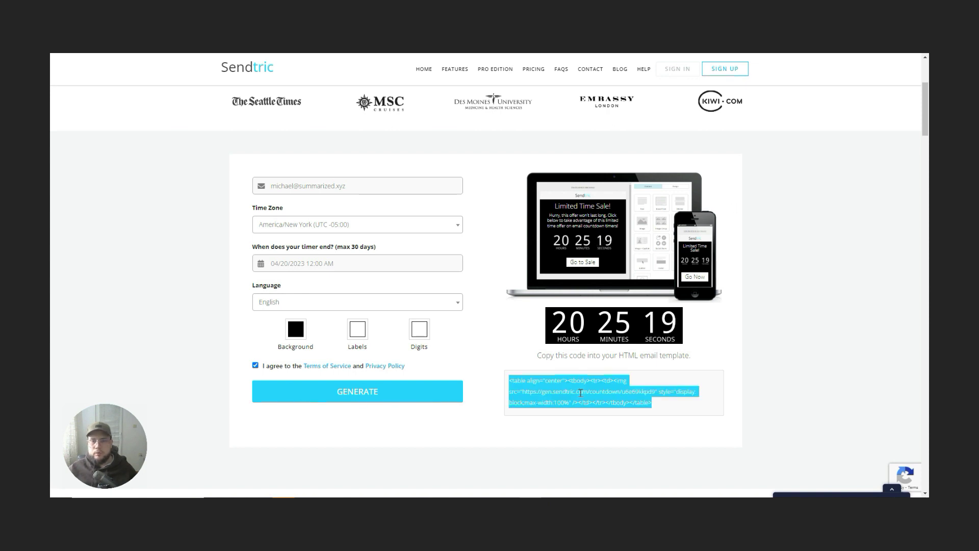
{"action": "left_click", "coordinate": [580, 392]}
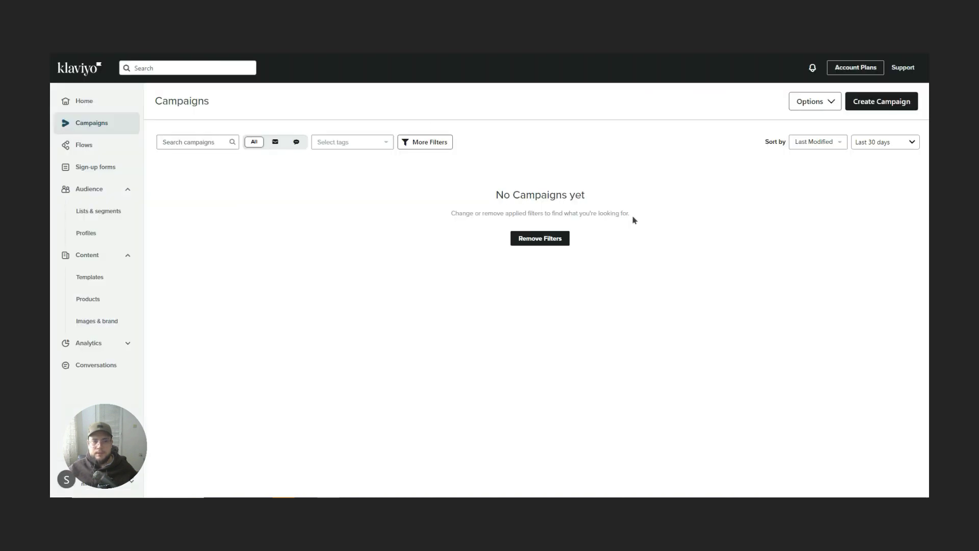
Step: Create a new email campaign addressed to the Main List and continue to its content
{"action": "left_click", "coordinate": [878, 104]}
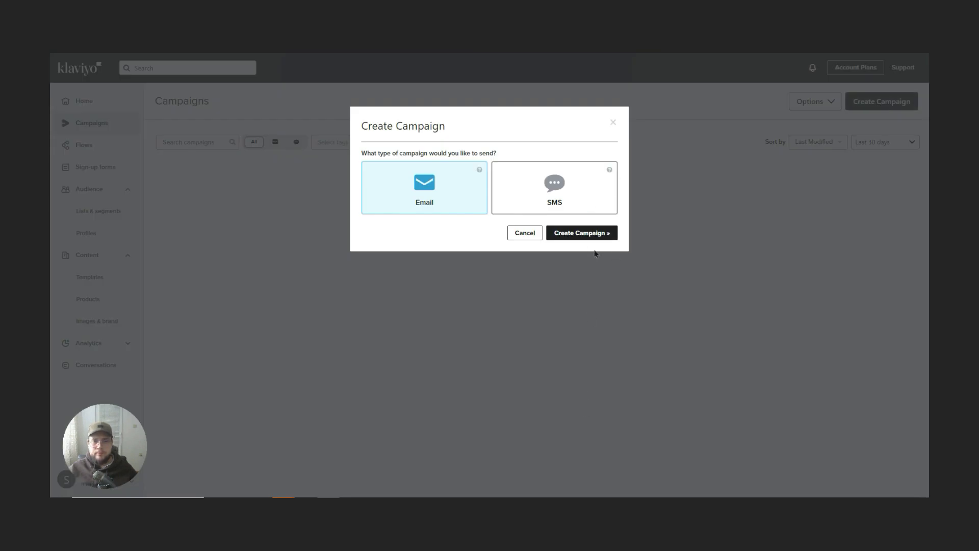
{"action": "left_click", "coordinate": [582, 233]}
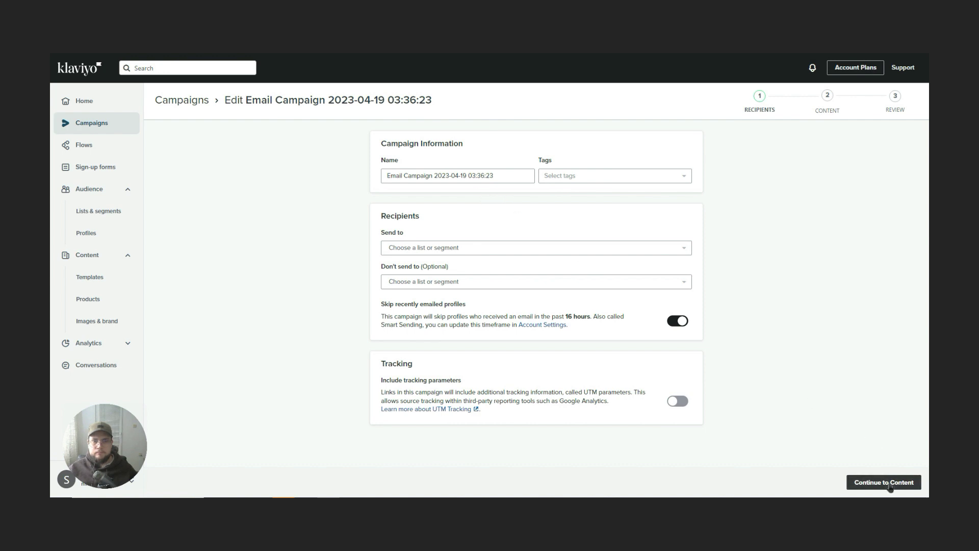
{"action": "left_click", "coordinate": [468, 248]}
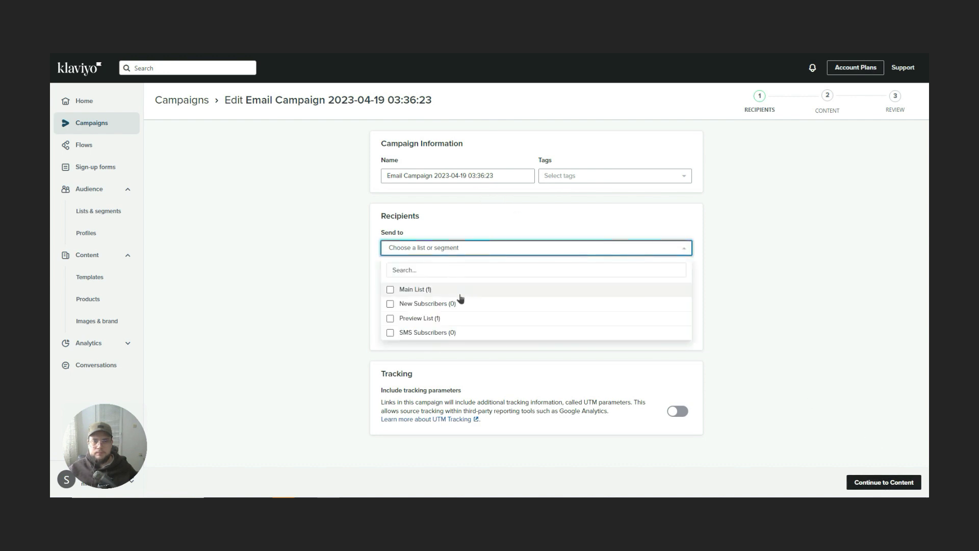
{"action": "left_click", "coordinate": [439, 289]}
{"action": "left_click", "coordinate": [788, 296]}
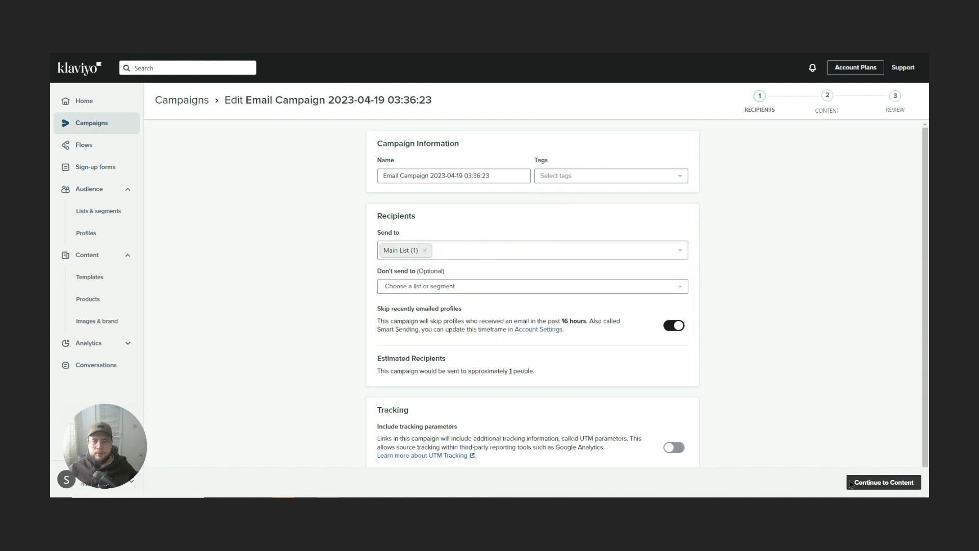
{"action": "left_click", "coordinate": [866, 479]}
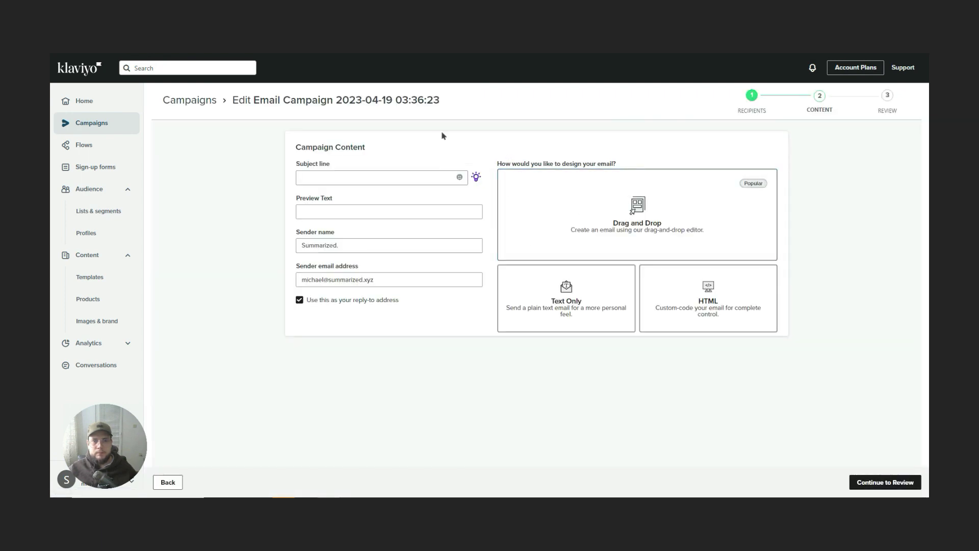
Step: Design the email with drag-and-drop using the themed Spring - Sale template, then review it
{"action": "left_click", "coordinate": [667, 228]}
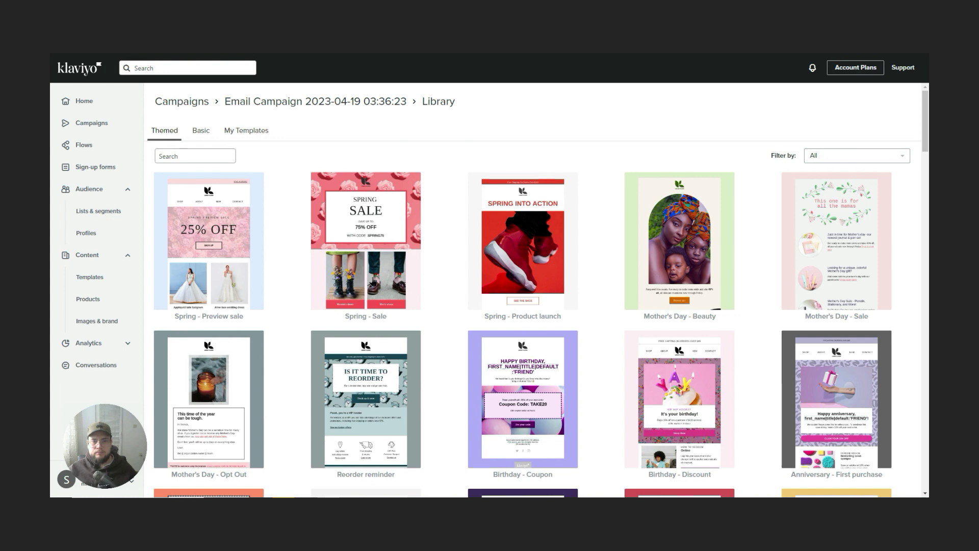
{"action": "left_click", "coordinate": [372, 277]}
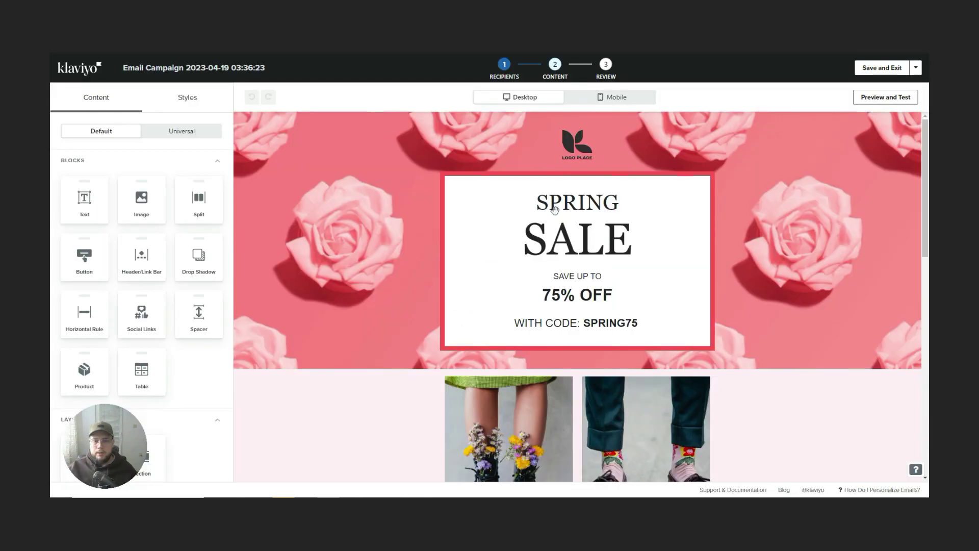
{"action": "scroll", "coordinate": [615, 200], "scroll_direction": "down", "scroll_amount": 1}
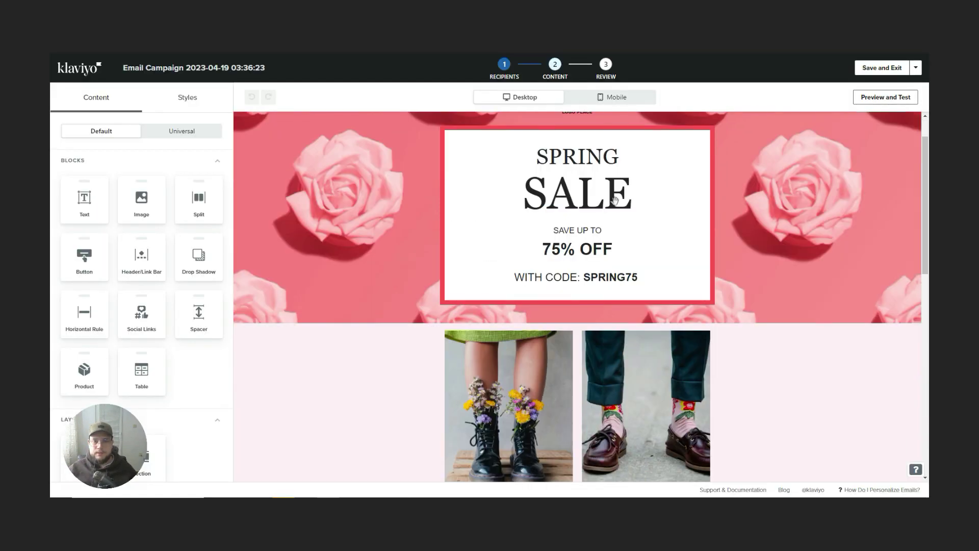
{"action": "scroll", "coordinate": [615, 200], "scroll_direction": "down", "scroll_amount": 8}
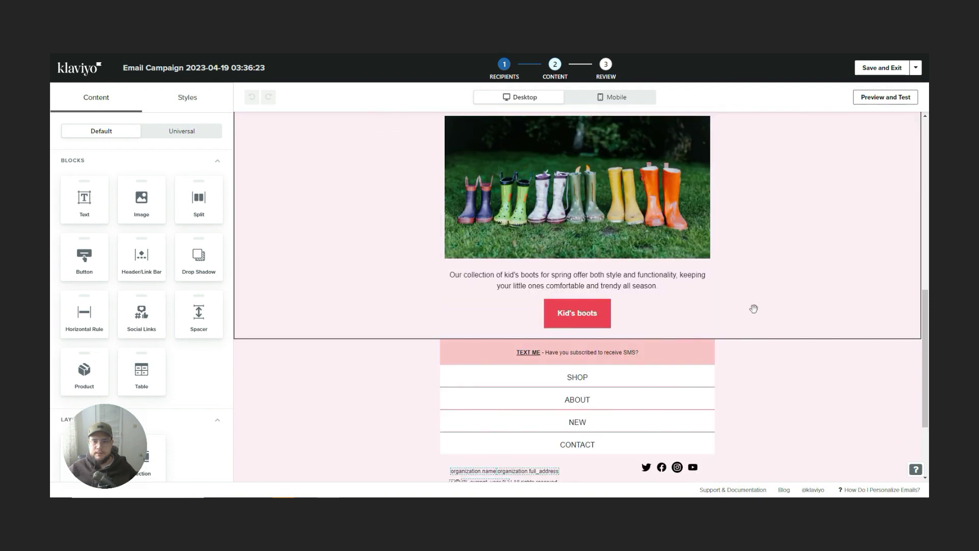
{"action": "scroll", "coordinate": [753, 309], "scroll_direction": "down", "scroll_amount": 3}
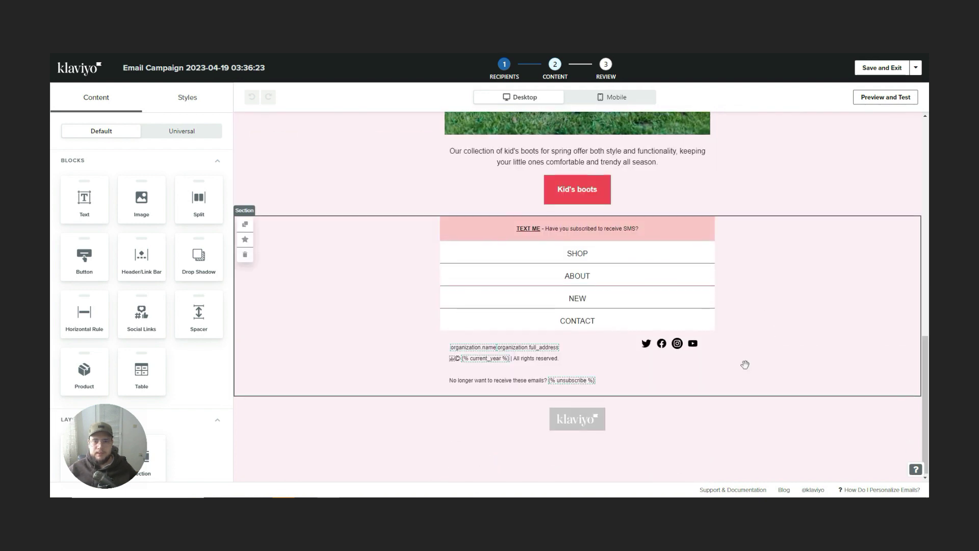
{"action": "scroll", "coordinate": [745, 364], "scroll_direction": "up", "scroll_amount": 12}
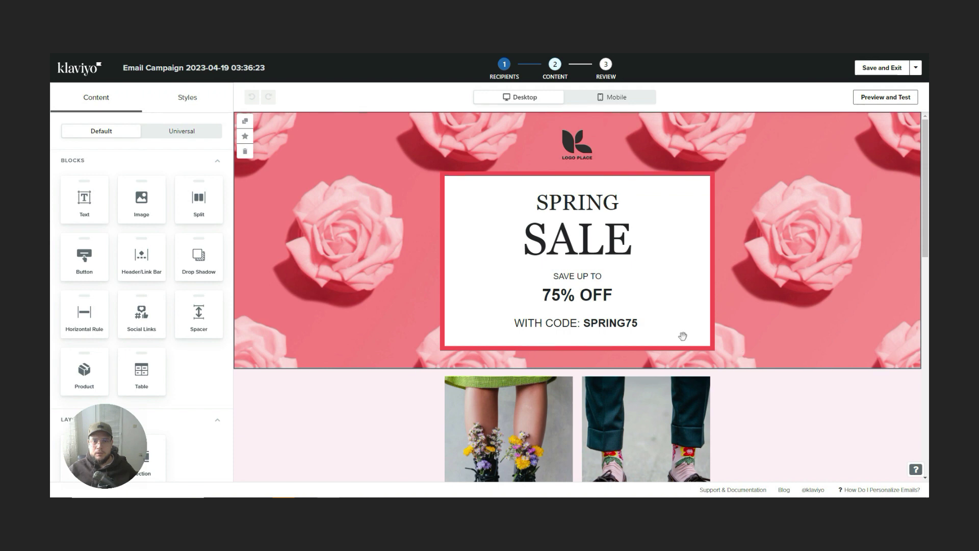
{"action": "scroll", "coordinate": [586, 357], "scroll_direction": "down", "scroll_amount": 2}
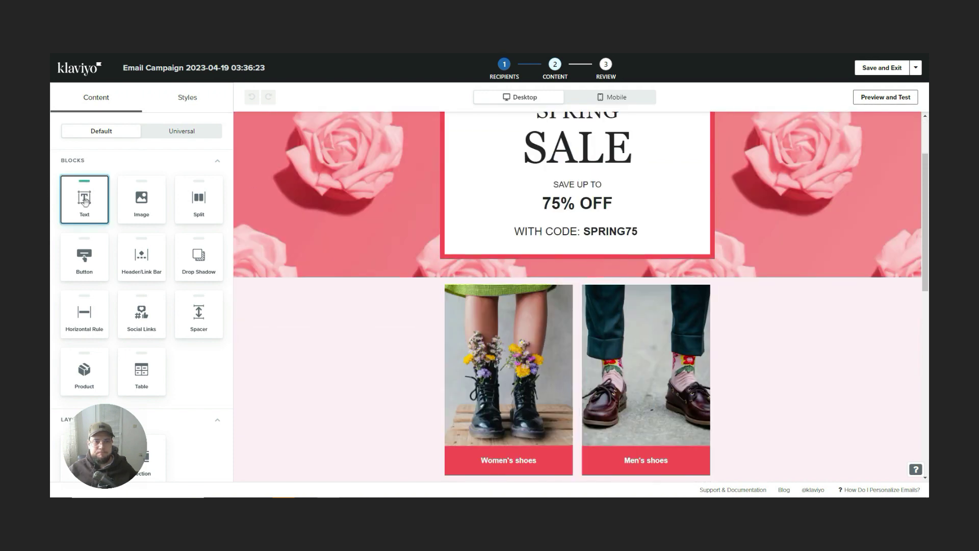
Step: Add a text block under the hero banner whose source is replaced with the Sendtric countdown HTML
{"action": "left_click_drag", "start_coordinate": [84, 200], "coordinate": [580, 243]}
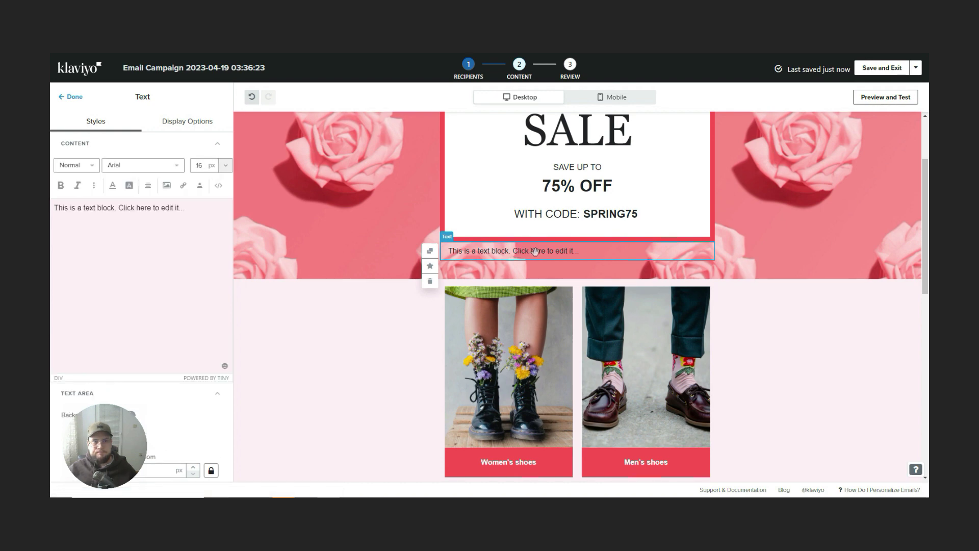
{"action": "left_click", "coordinate": [218, 185]}
{"action": "key", "text": "ctrl+a"}
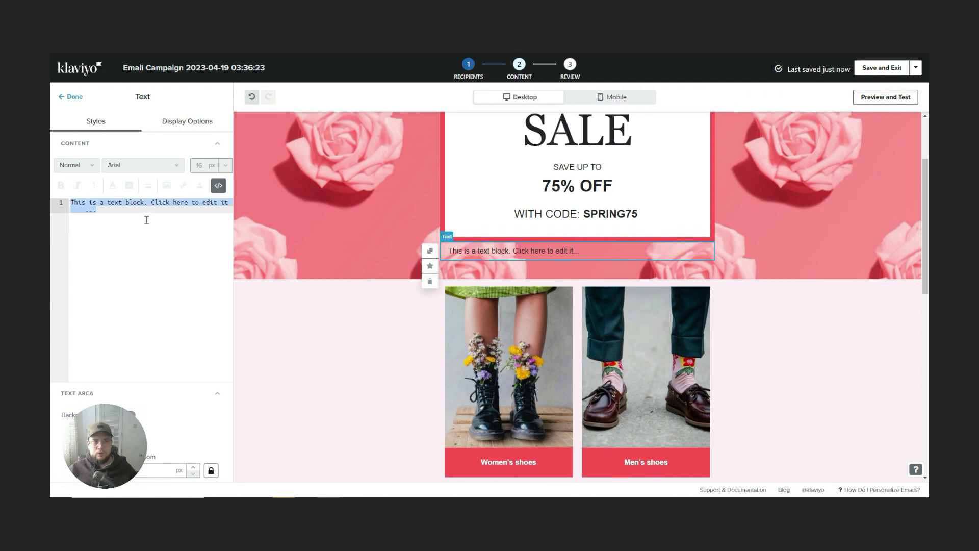
{"action": "key", "text": "BackSpace"}
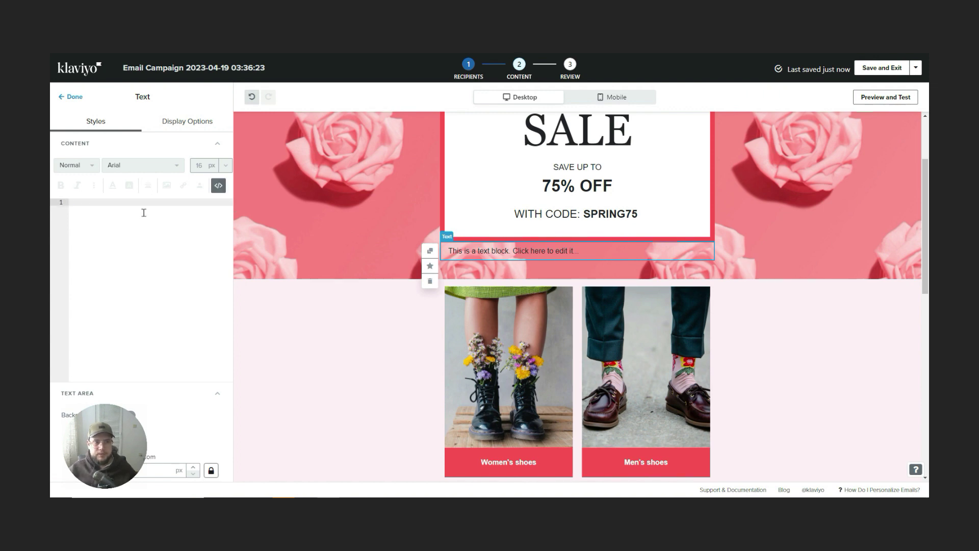
{"action": "type", "text": "<table align=\"center\"><tbody><tr><td><img src=\"https://gen.sendtric.com/countdown/u6e69kkpd9\" style=\"display: block;max-width:100%\" /></td></tr></tbody></table>"}
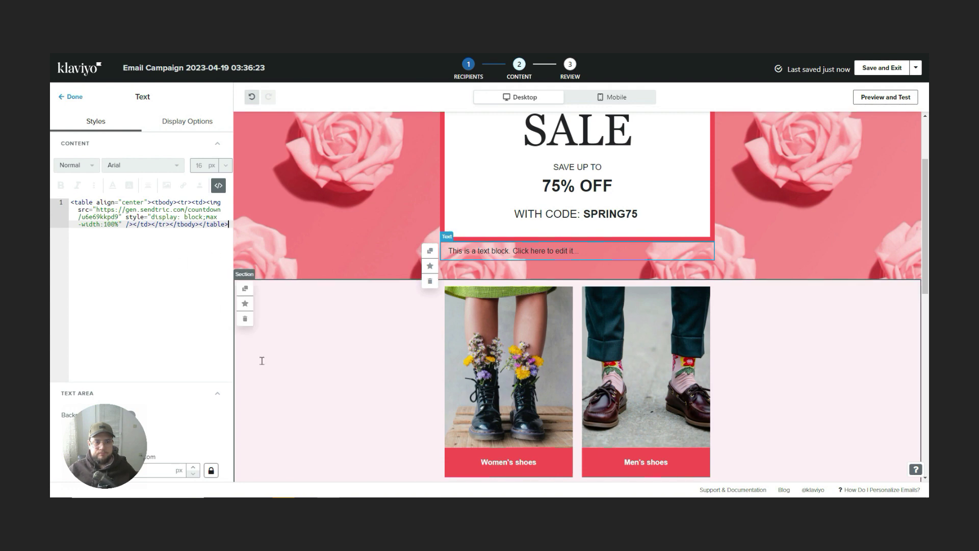
{"action": "key", "text": "Return"}
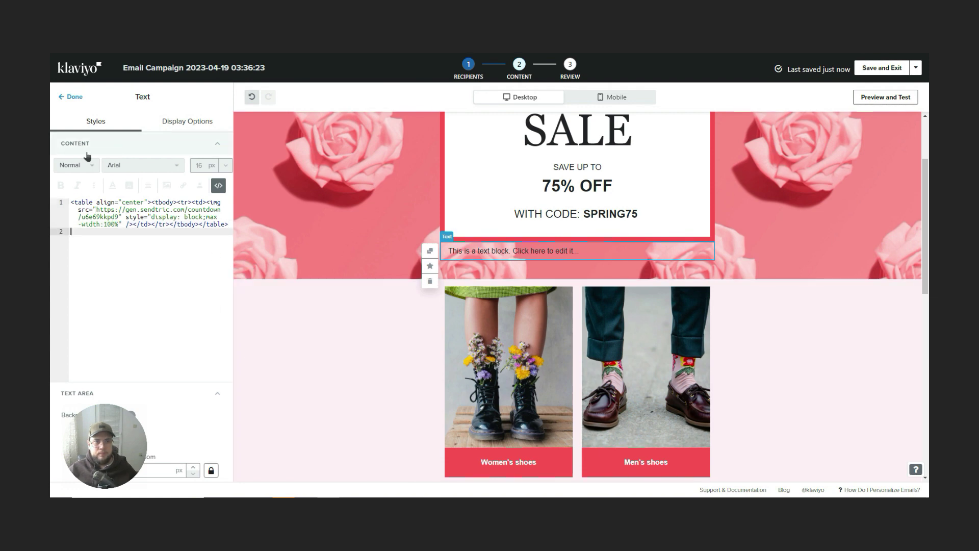
{"action": "left_click", "coordinate": [219, 186]}
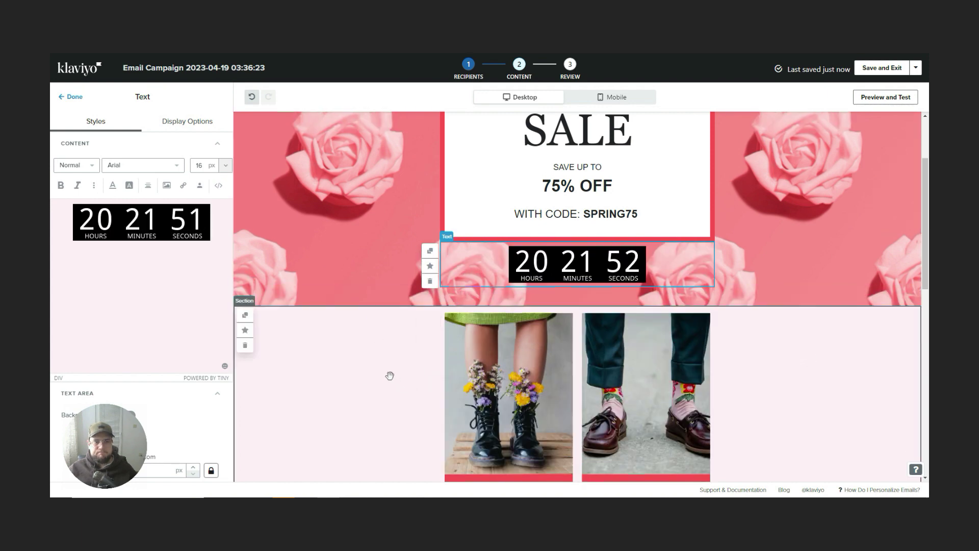
{"action": "left_click", "coordinate": [514, 293]}
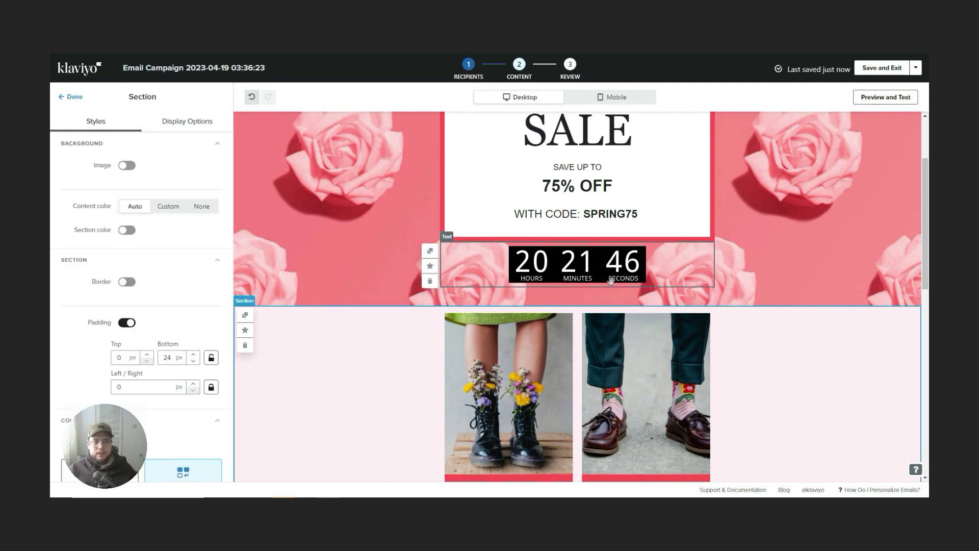
{"action": "scroll", "coordinate": [609, 271], "scroll_direction": "up", "scroll_amount": 1}
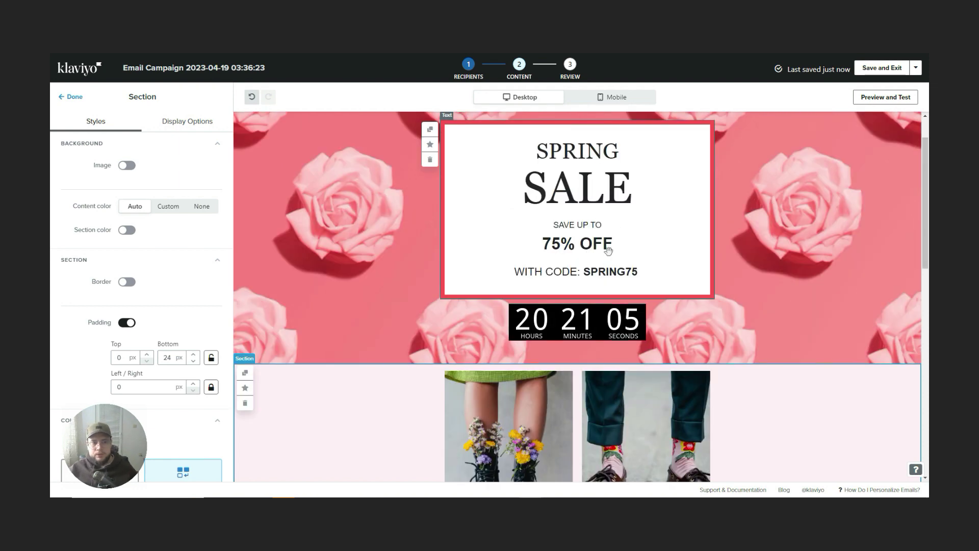